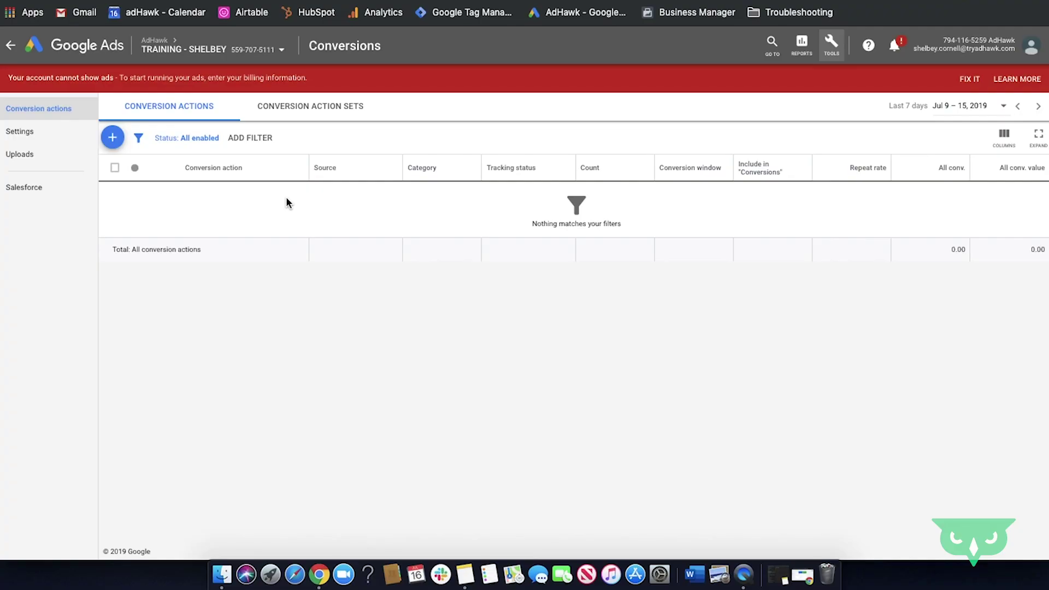
Step: Start a new phone-call conversion that tracks calls to a number on your website
click(113, 138)
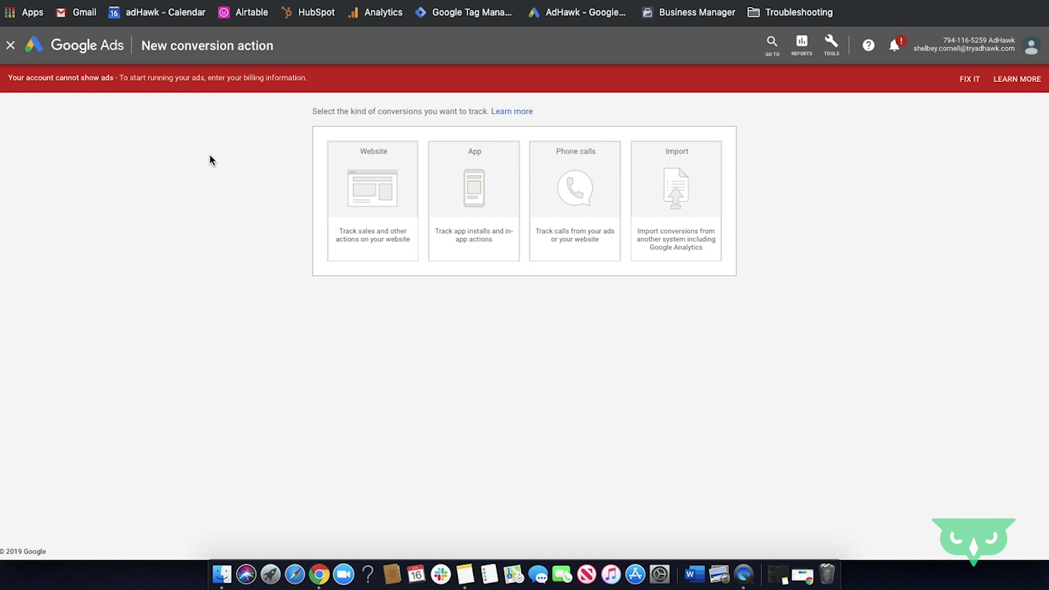
click(590, 170)
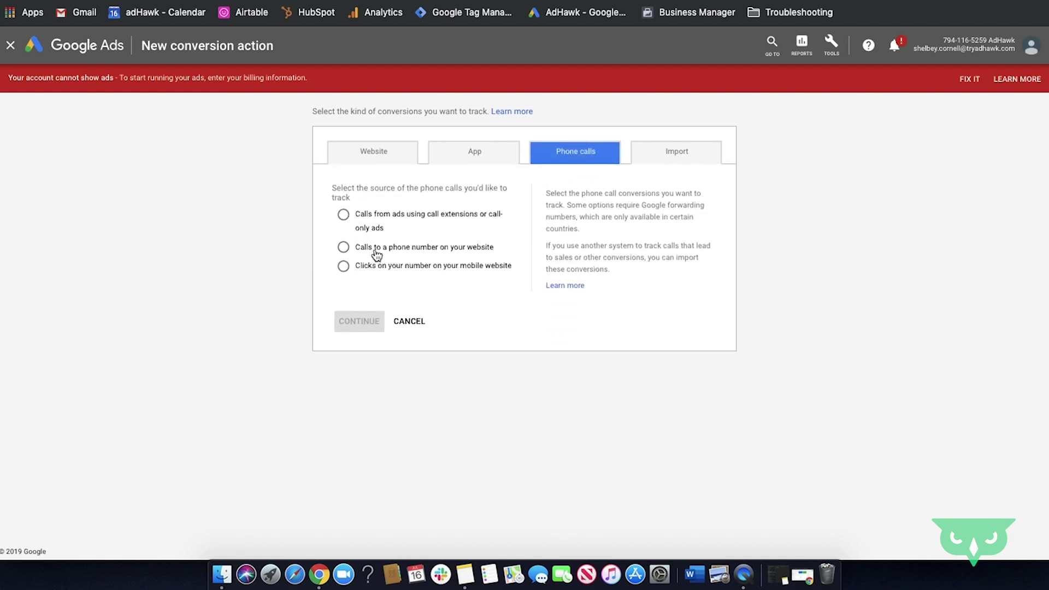
click(343, 248)
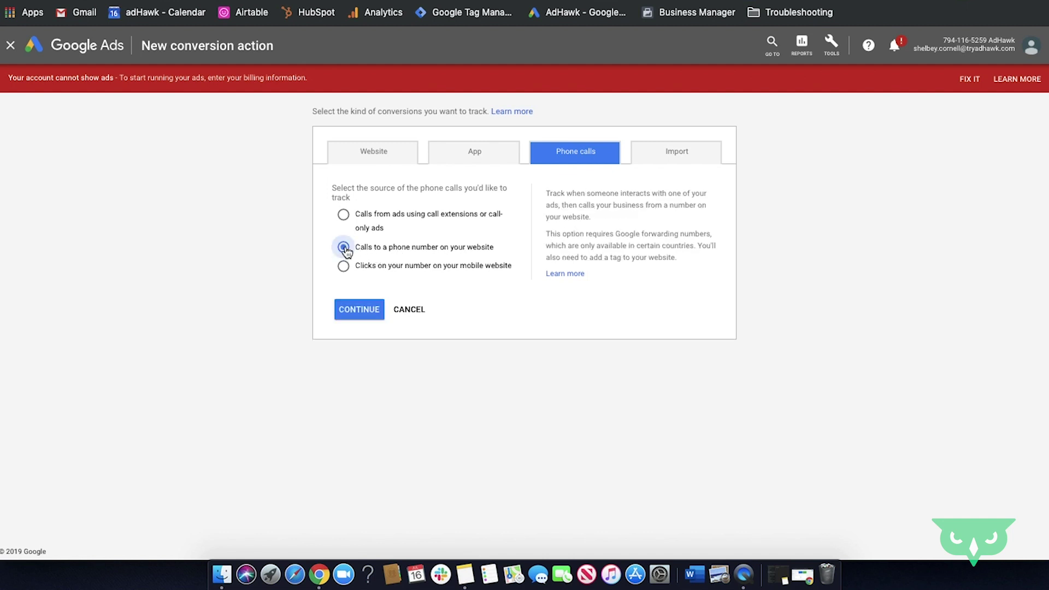
click(360, 309)
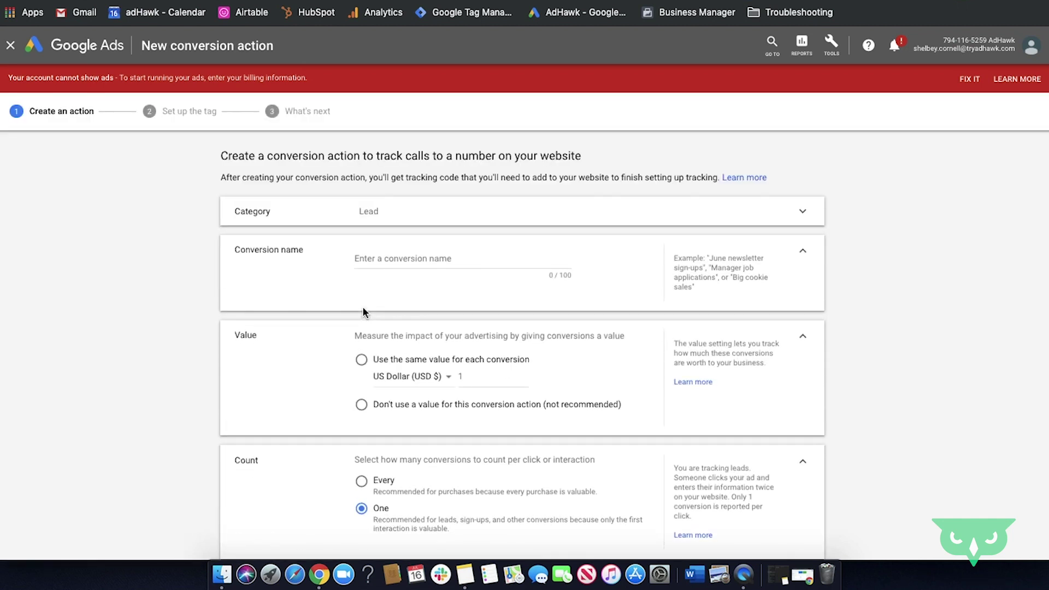
Step: Name the conversion 'Call From Site' and choose not to use a conversion value
click(386, 260)
text(C)
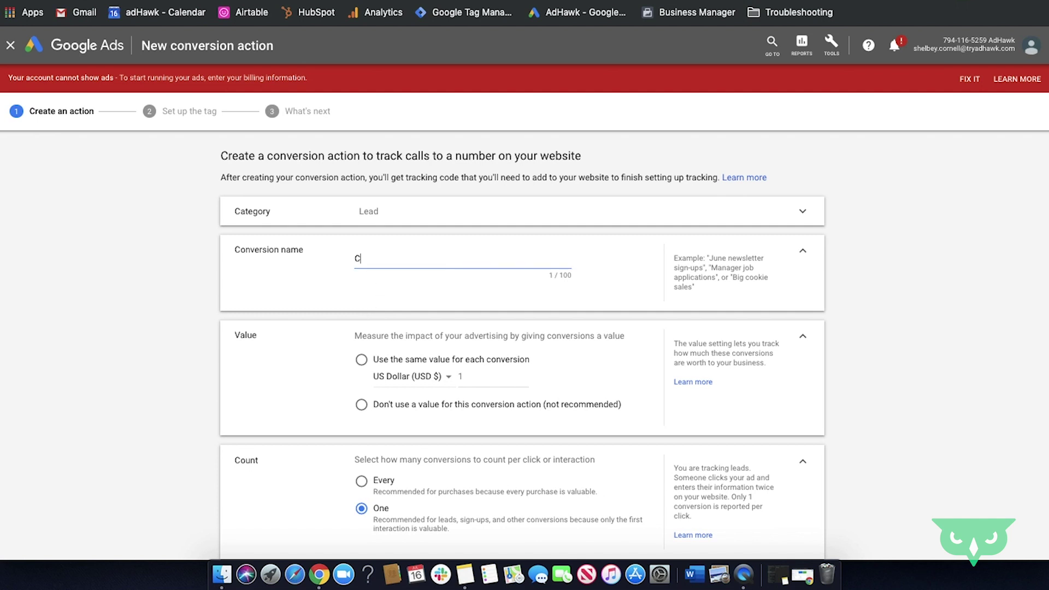
text(all From Site)
scroll(359, 354, down, 2)
scroll(358, 356, down, 2)
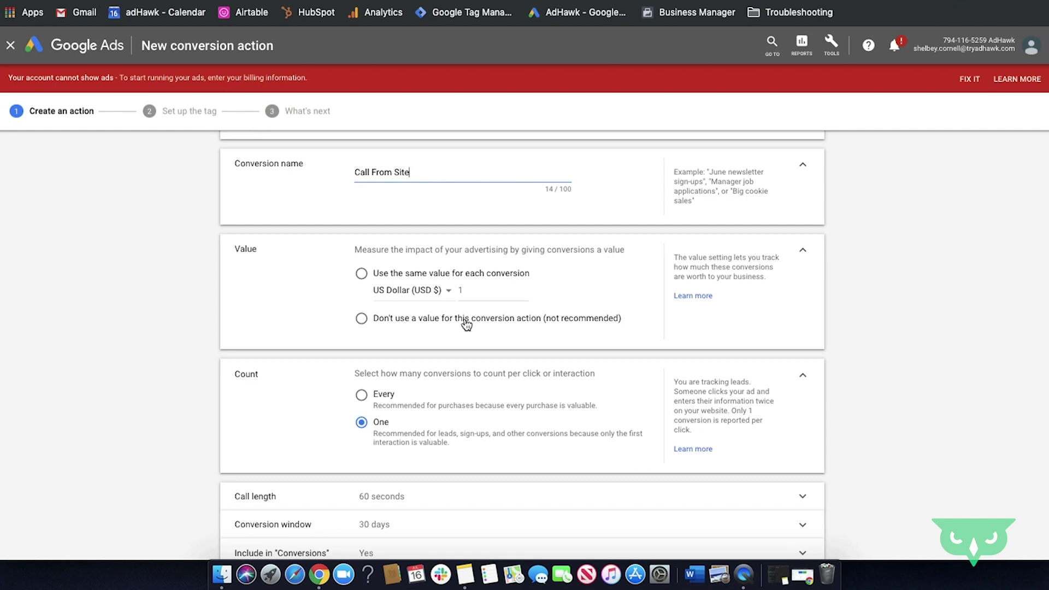
click(362, 321)
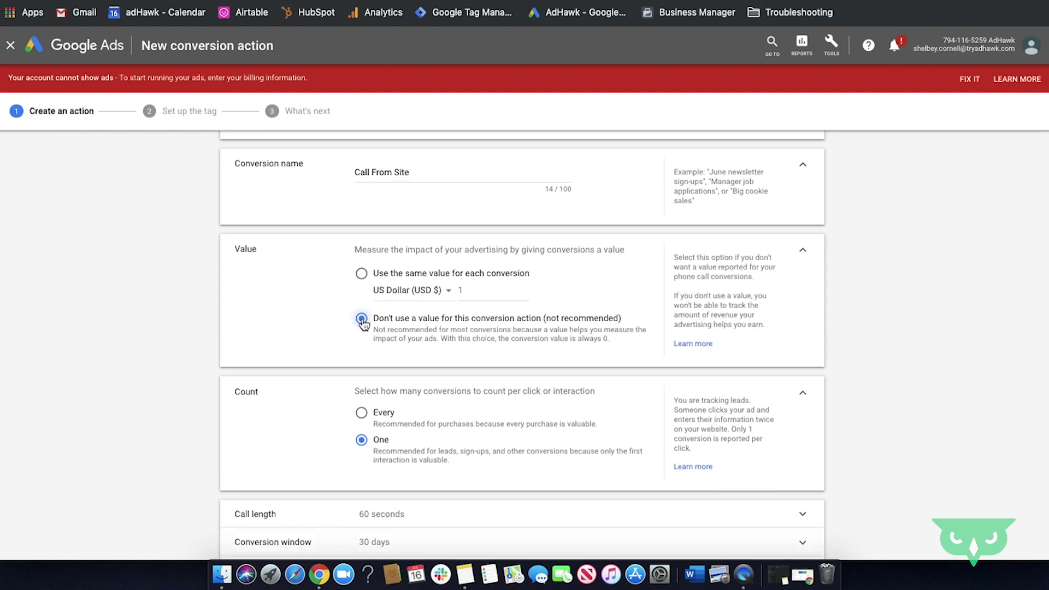
scroll(363, 325, down, 5)
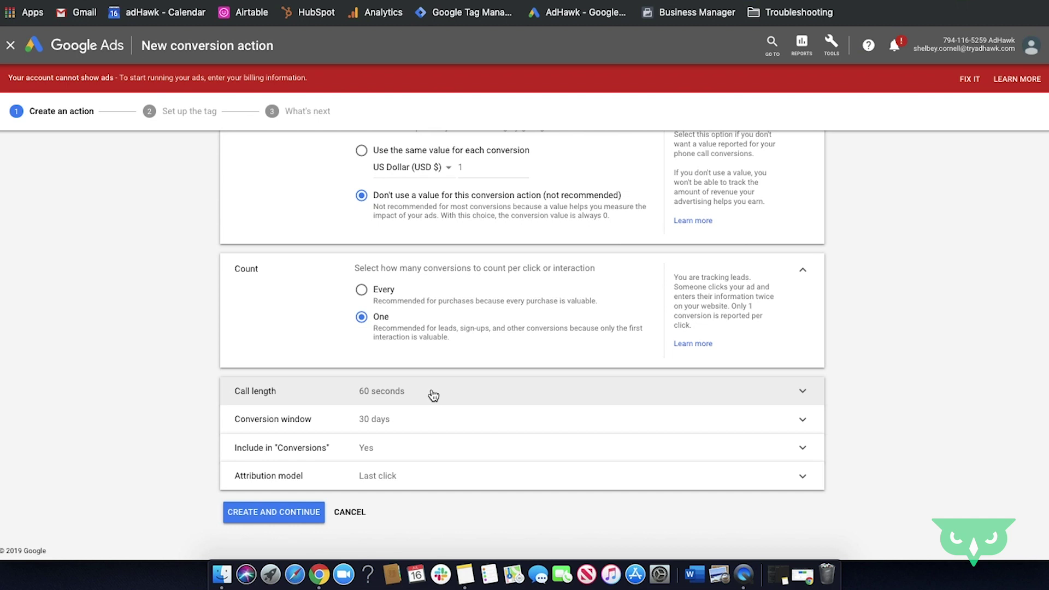
Step: Check the 60-second call length and keep the 30-day conversion window
click(433, 395)
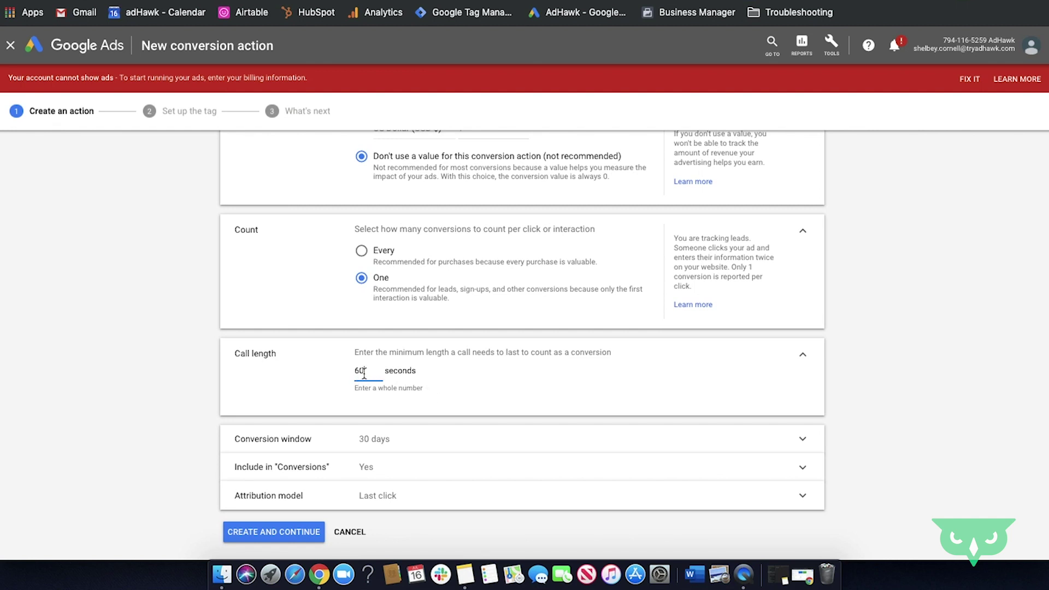
scroll(374, 366, down, 1)
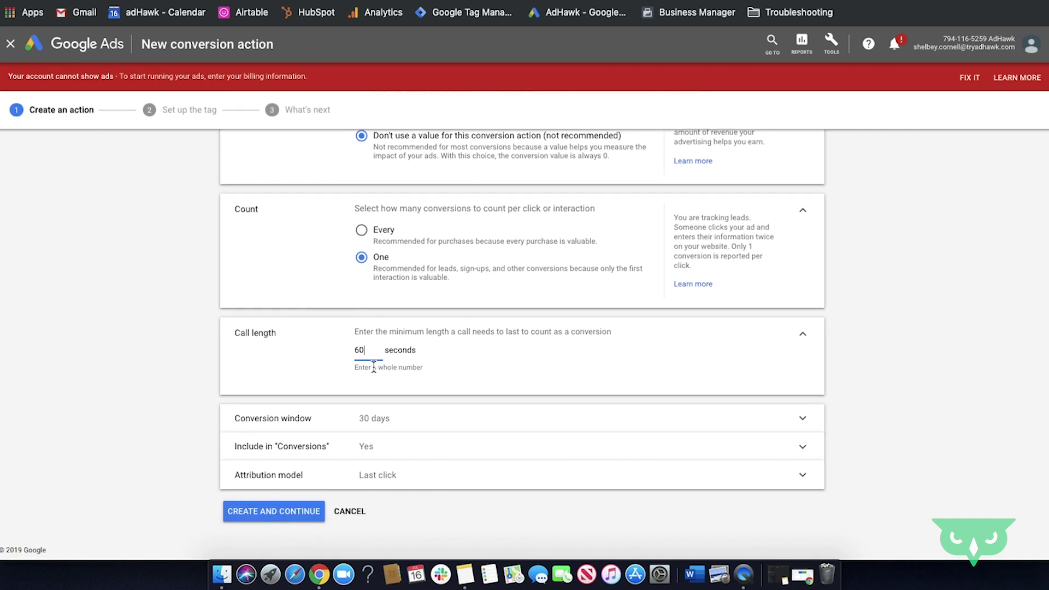
click(408, 428)
scroll(406, 422, down, 2)
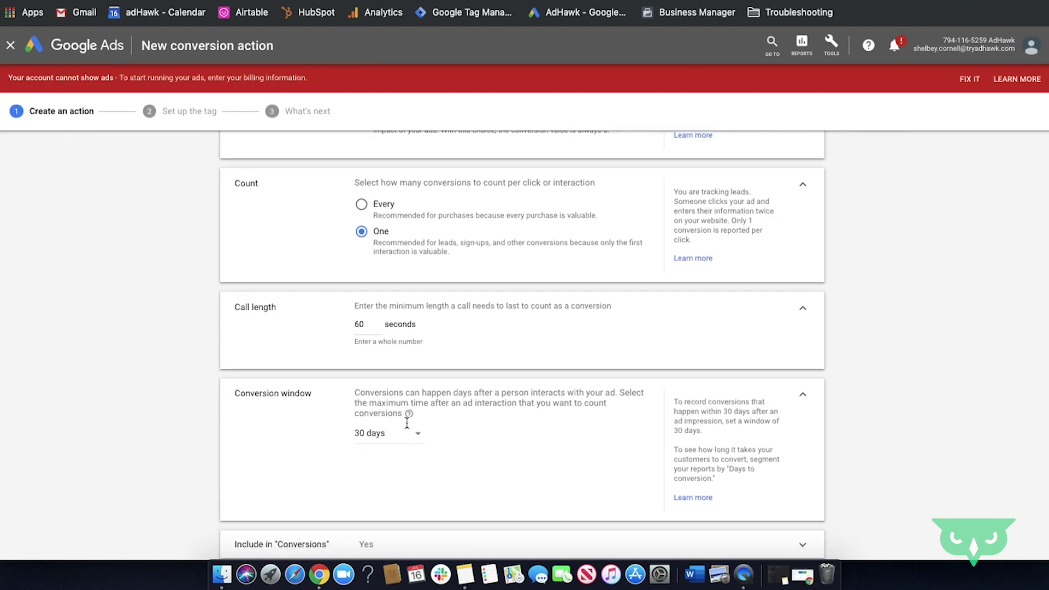
scroll(405, 421, down, 1)
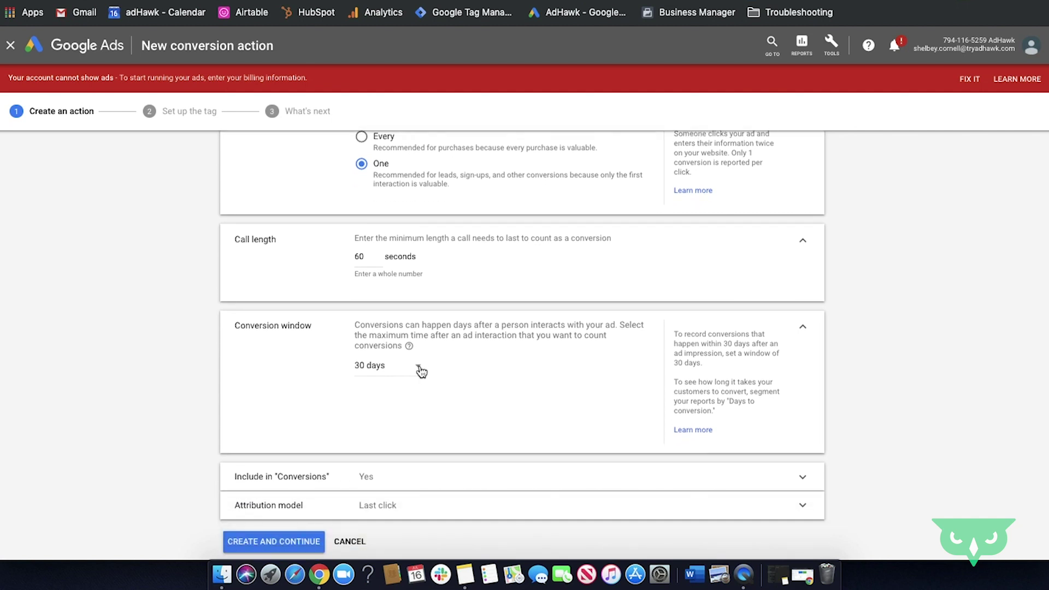
click(416, 364)
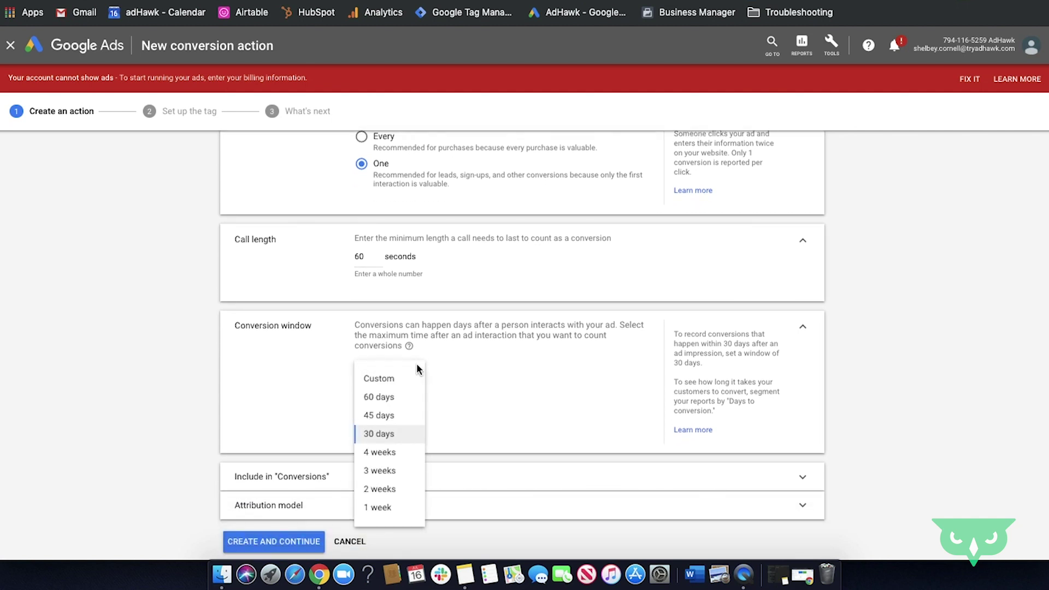
click(399, 433)
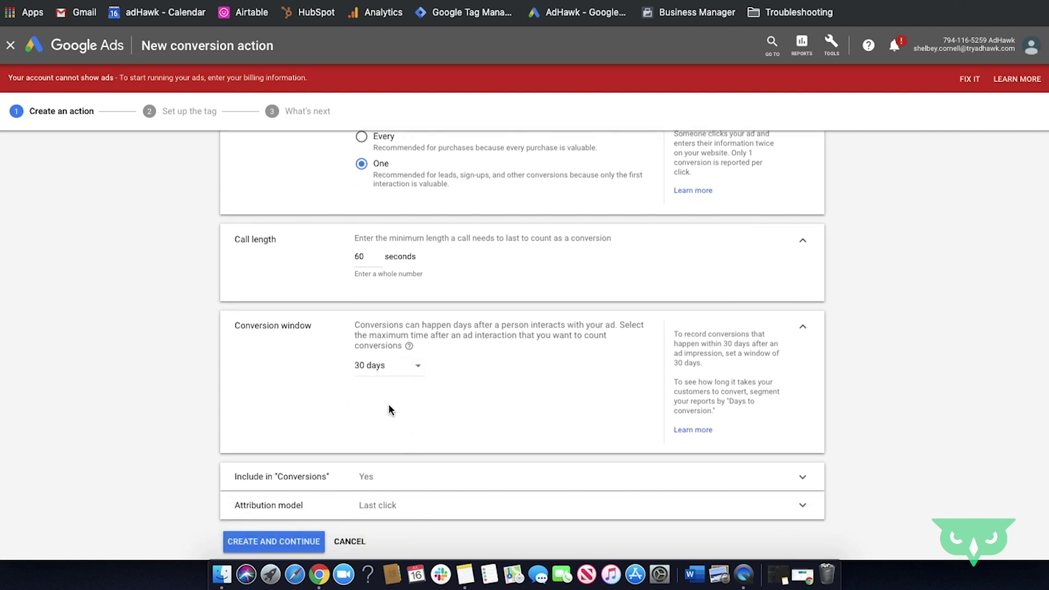
scroll(389, 410, down, 1)
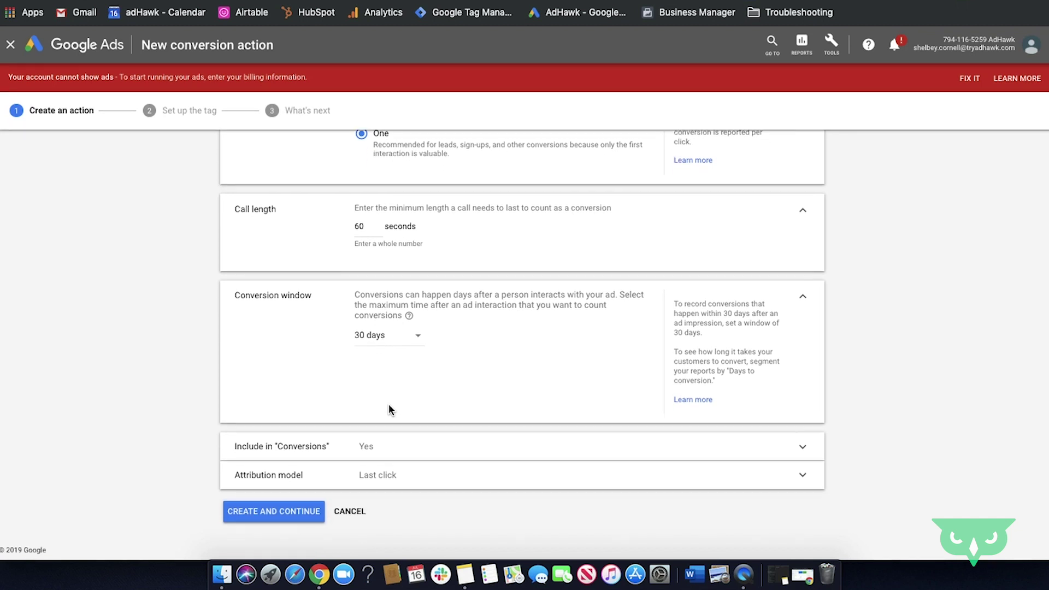
Step: Keep inclusion in Conversions, choose Position-based attribution, and create the conversion action
click(451, 452)
scroll(449, 451, down, 1)
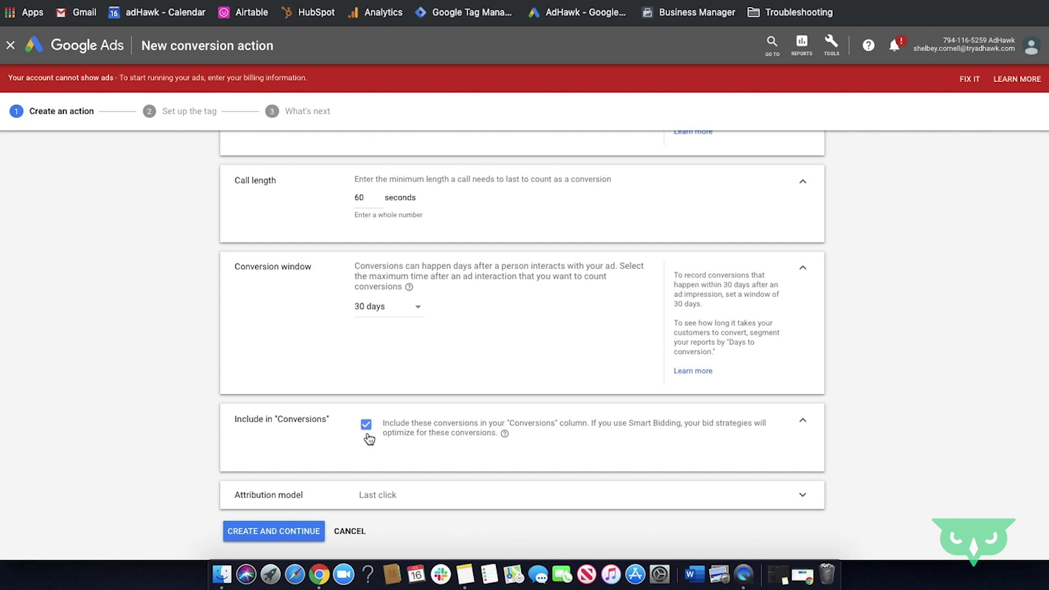
scroll(367, 434, down, 1)
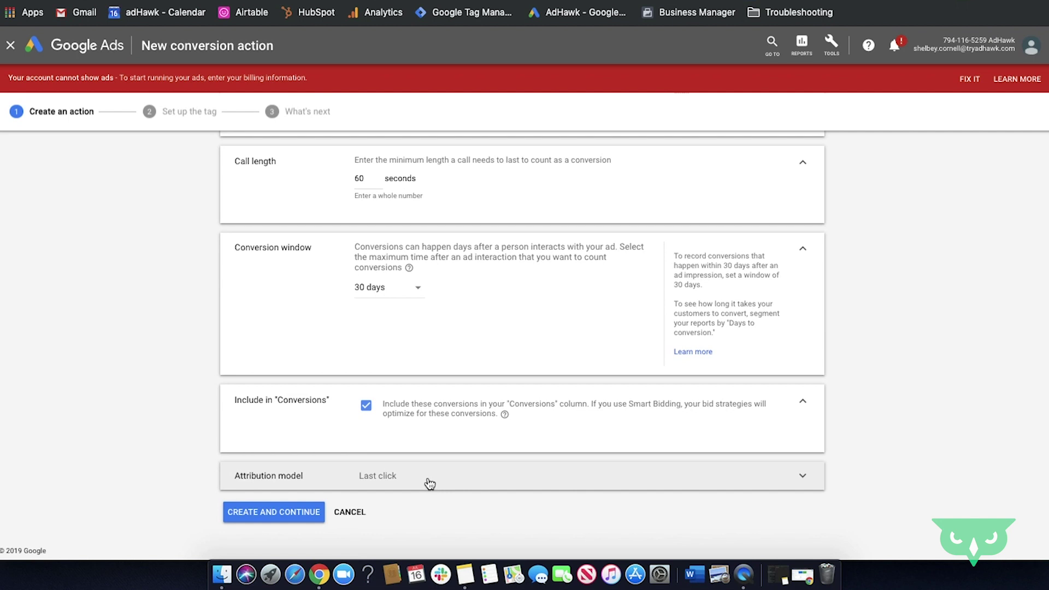
click(429, 483)
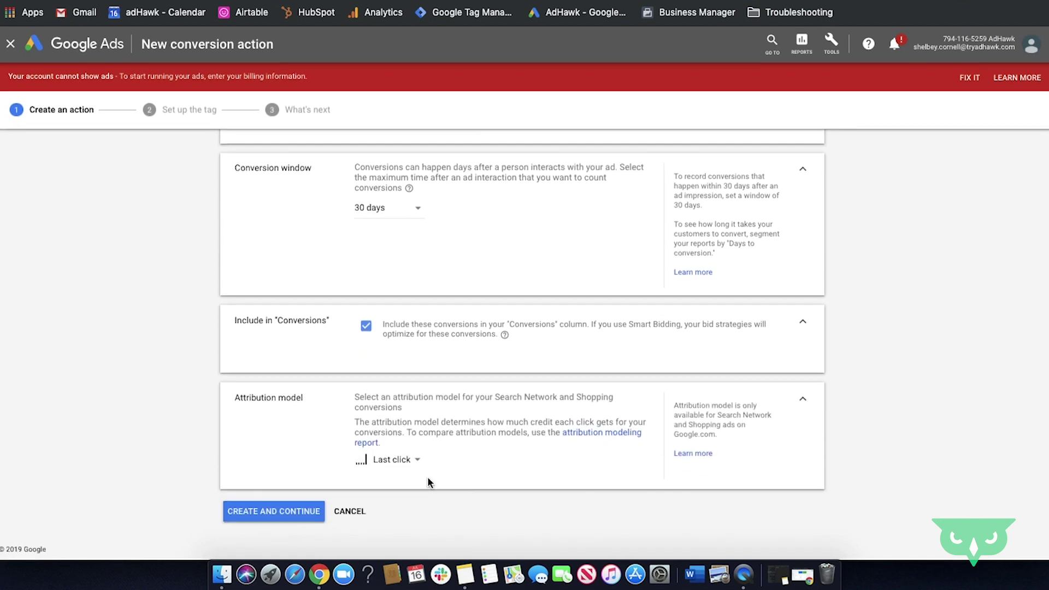
click(407, 462)
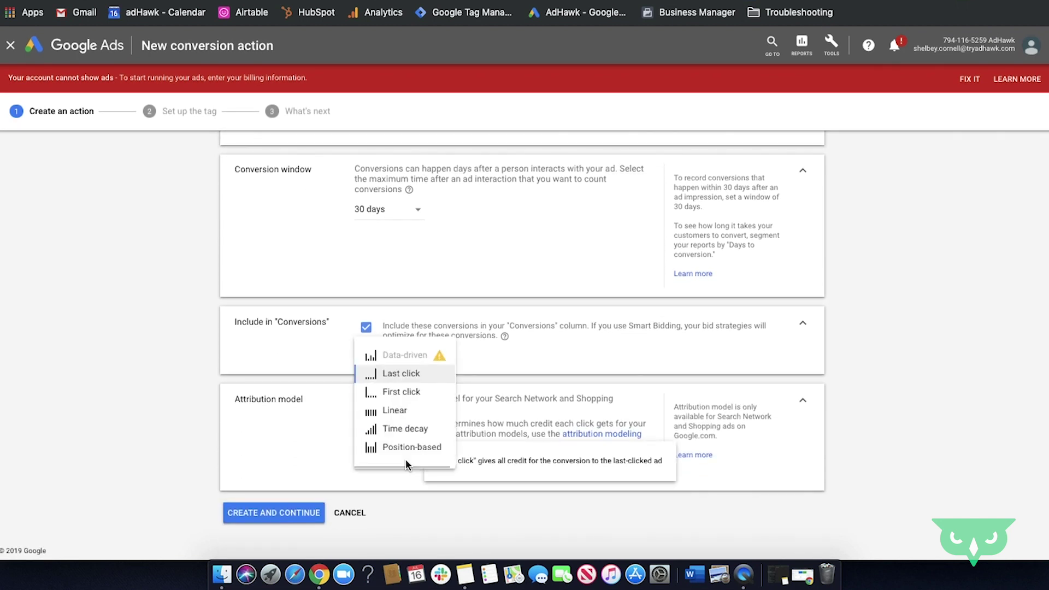
click(403, 445)
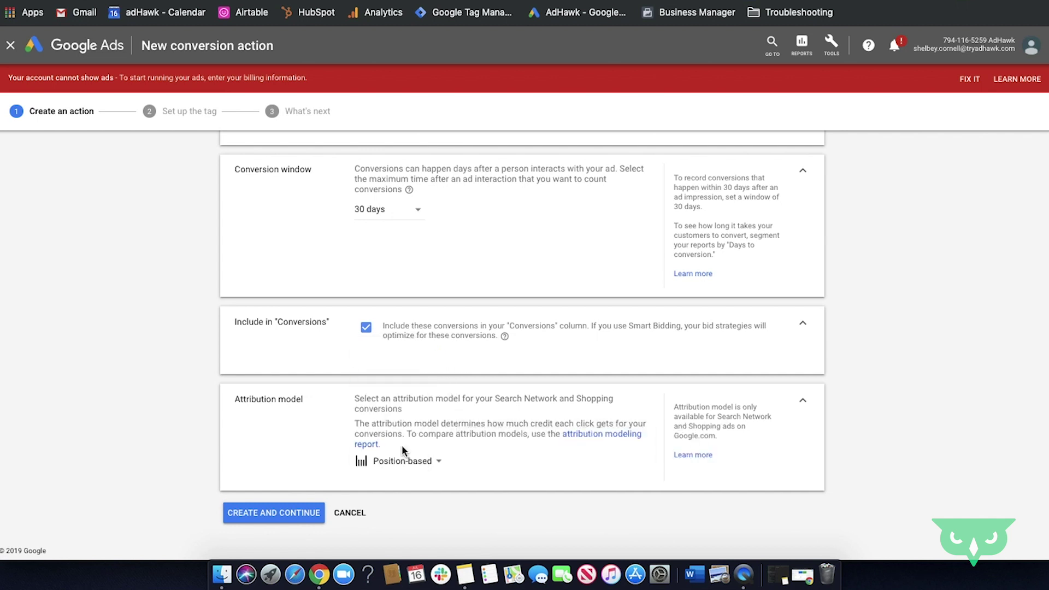
click(262, 515)
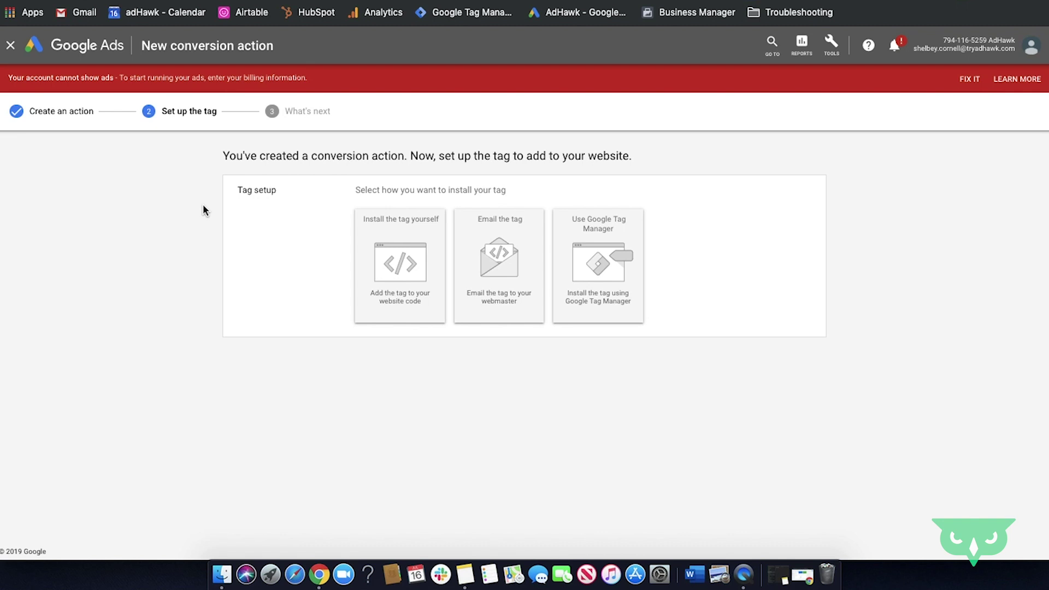
Step: View the self-install tag instructions and generate the phone snippet for the website number
click(382, 241)
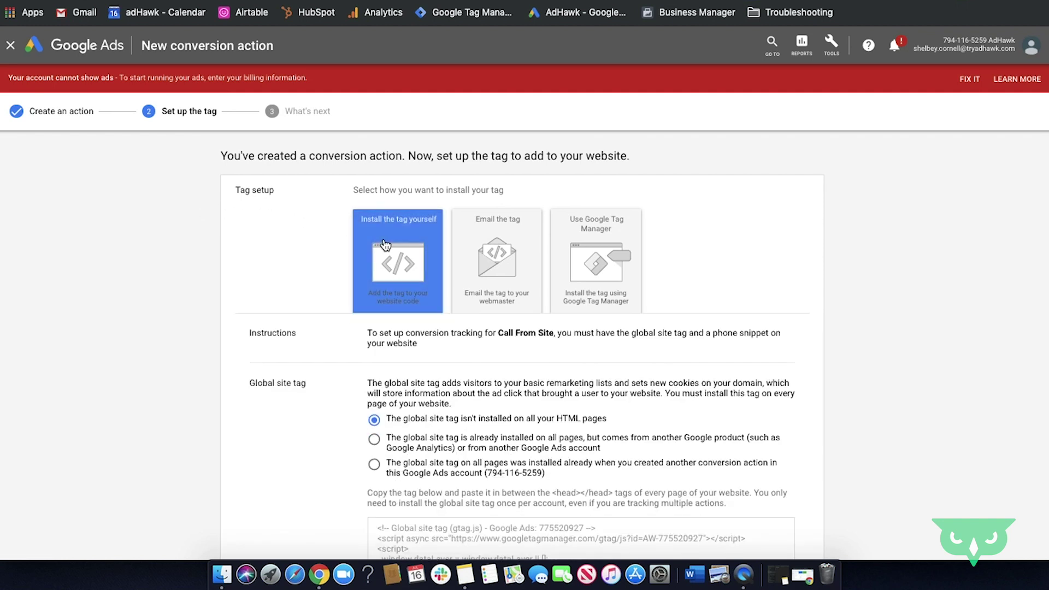
scroll(383, 243, down, 3)
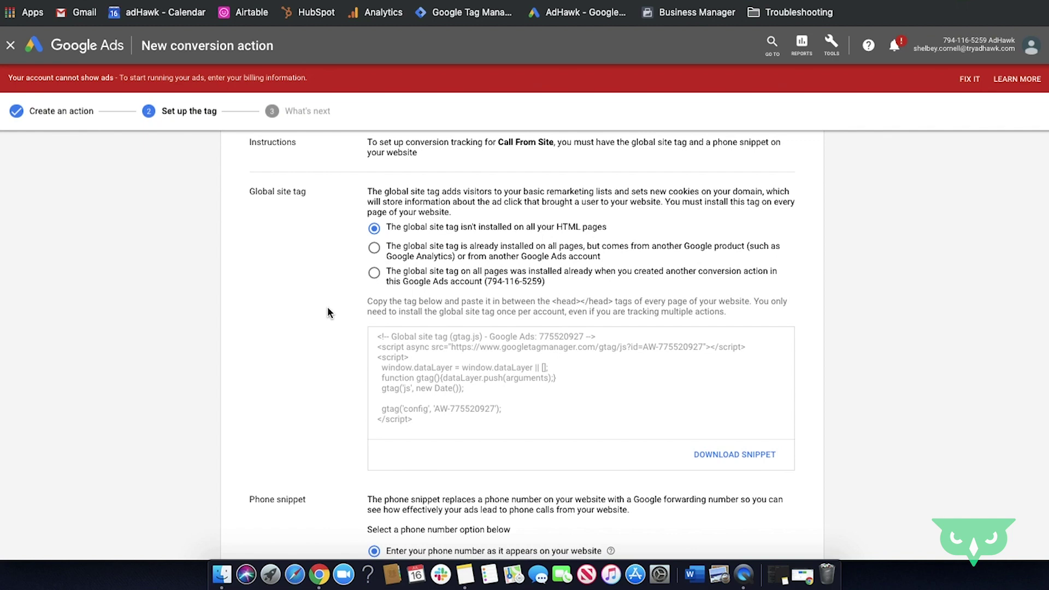
scroll(327, 310, down, 9)
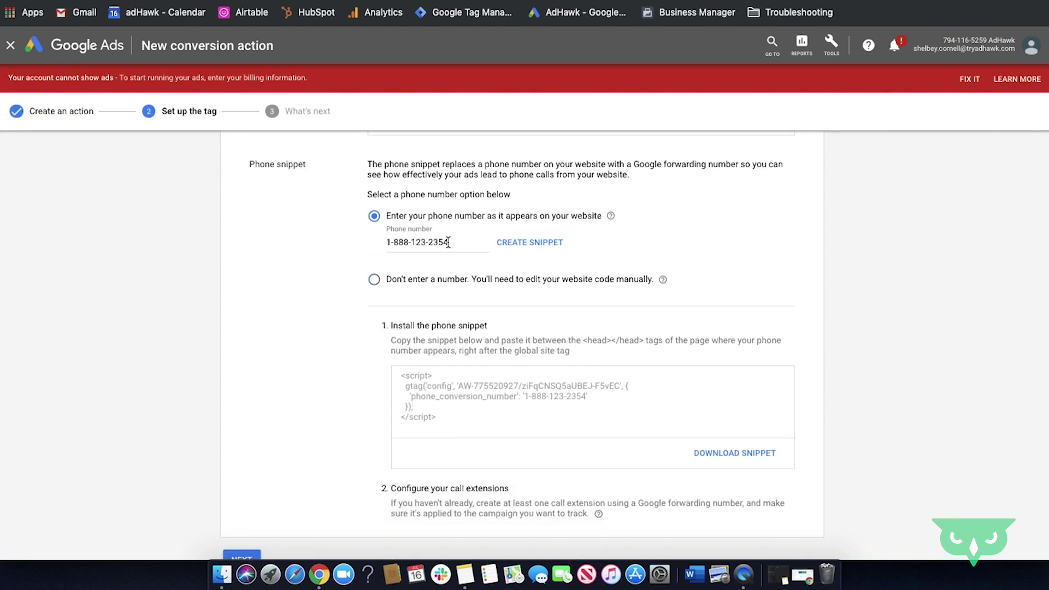
click(453, 241)
scroll(491, 229, down, 1)
click(537, 216)
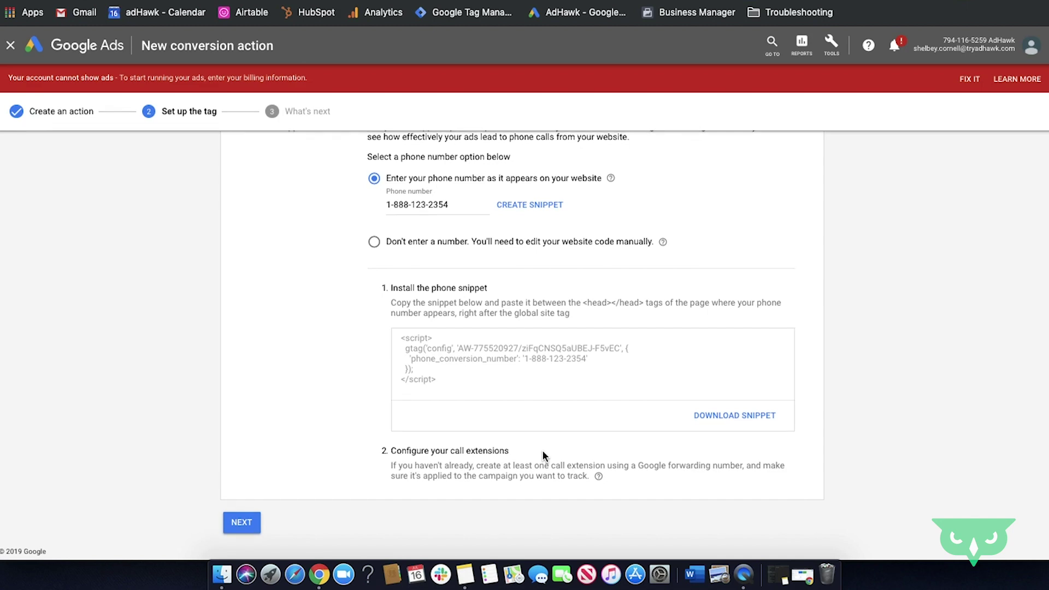
scroll(543, 453, up, 15)
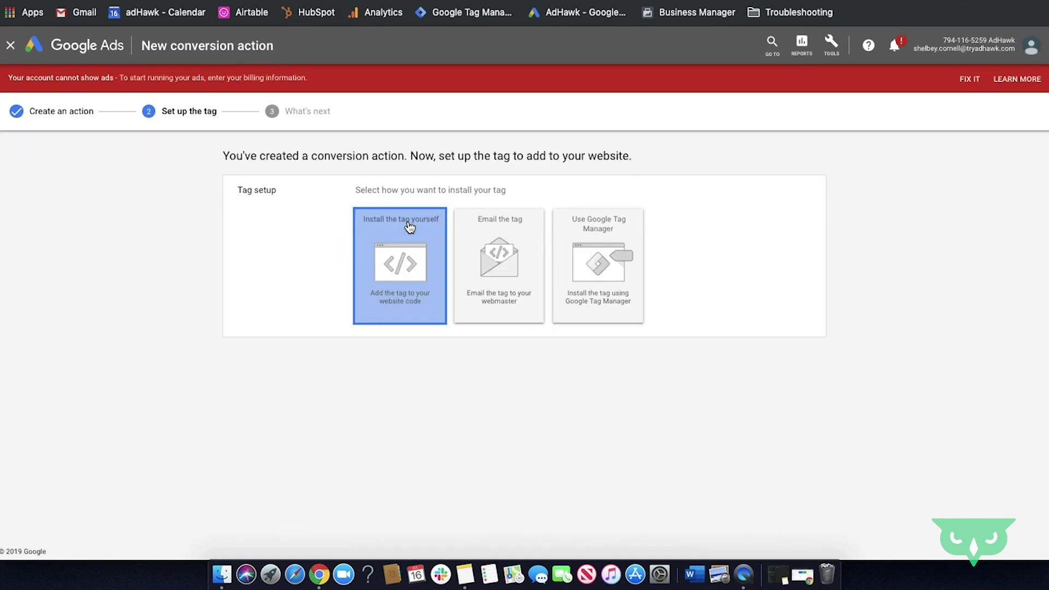
Step: Review the instructions for emailing the tag to a webmaster
click(486, 242)
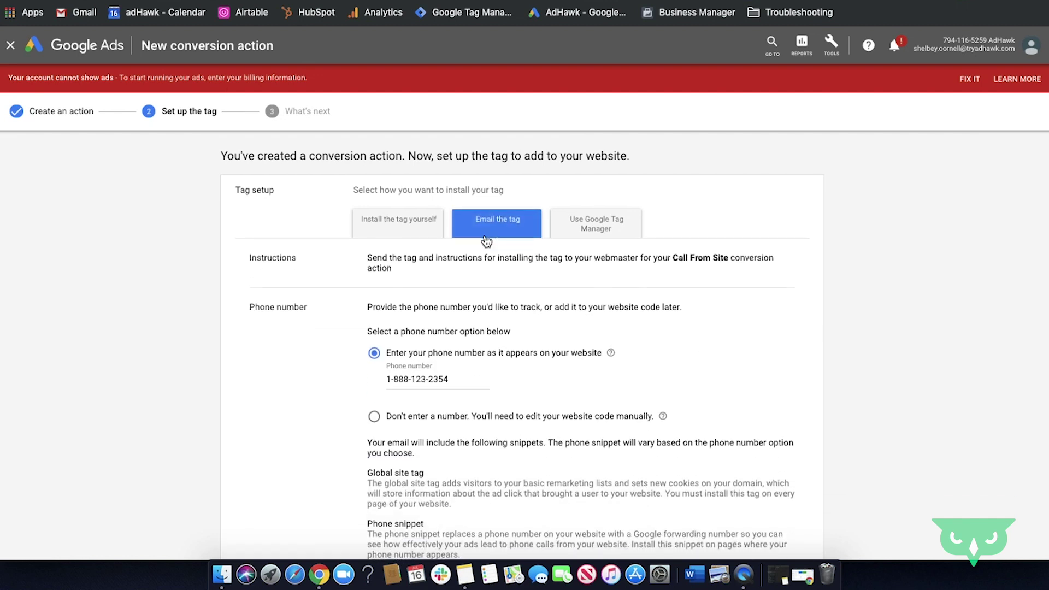
scroll(486, 242, down, 3)
scroll(485, 240, down, 1)
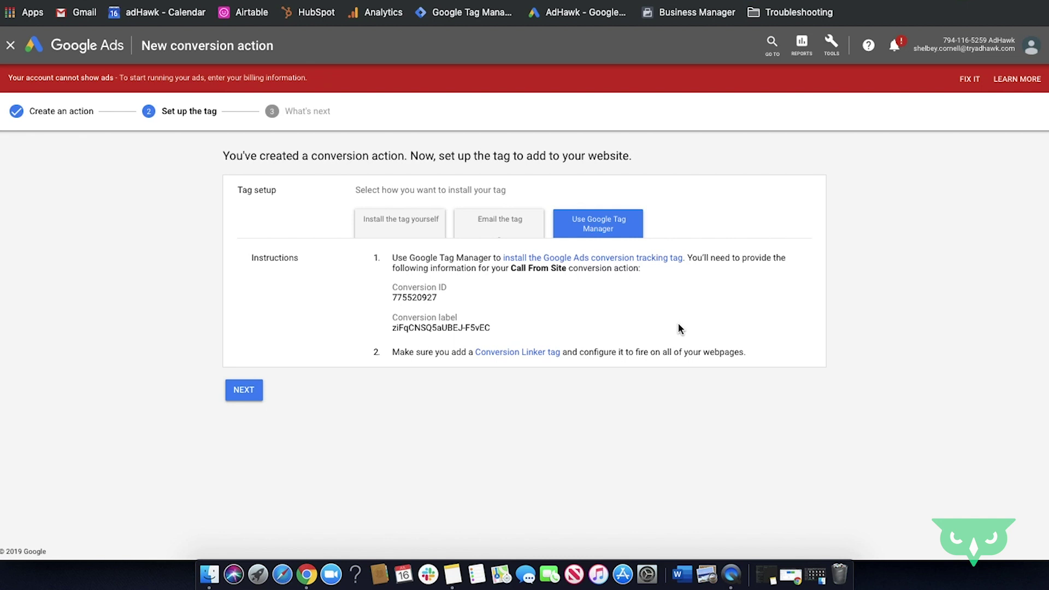
Step: Finish the wizard and check Call From Site's Unverified tracking status in the list
click(244, 390)
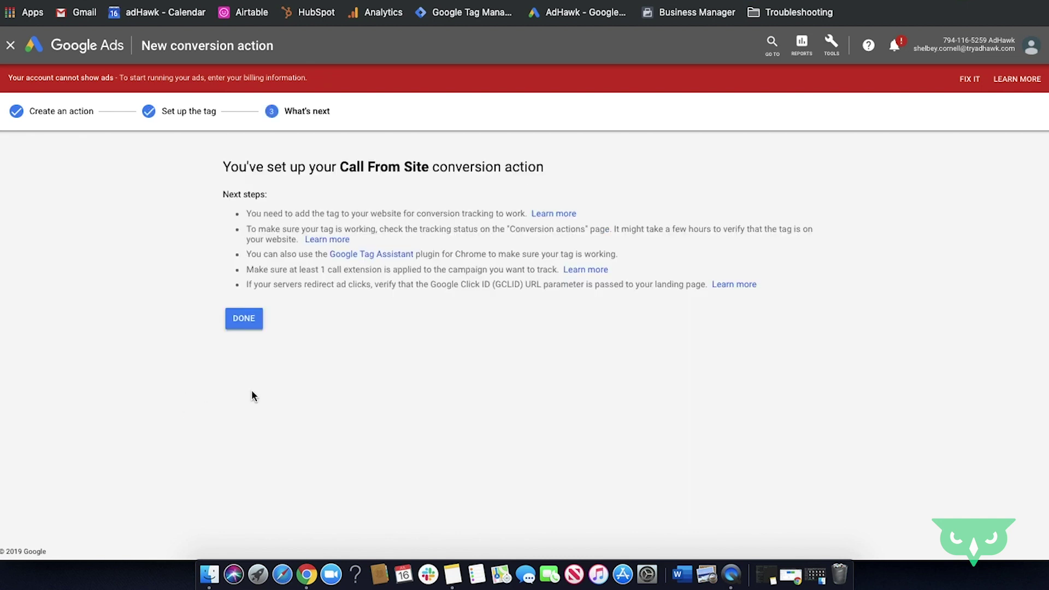
click(237, 325)
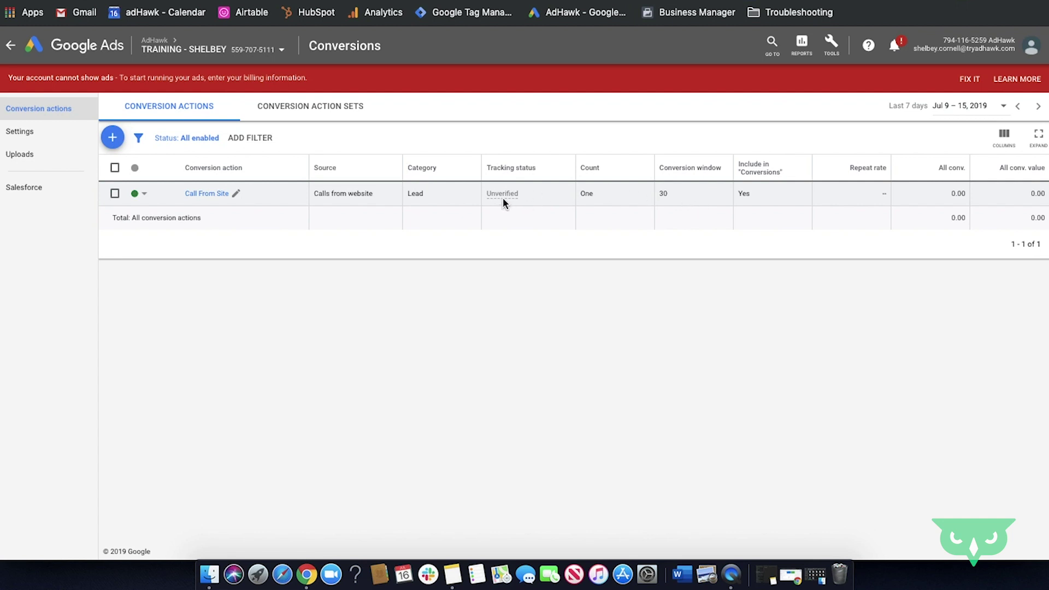
mouse_move(503, 195)
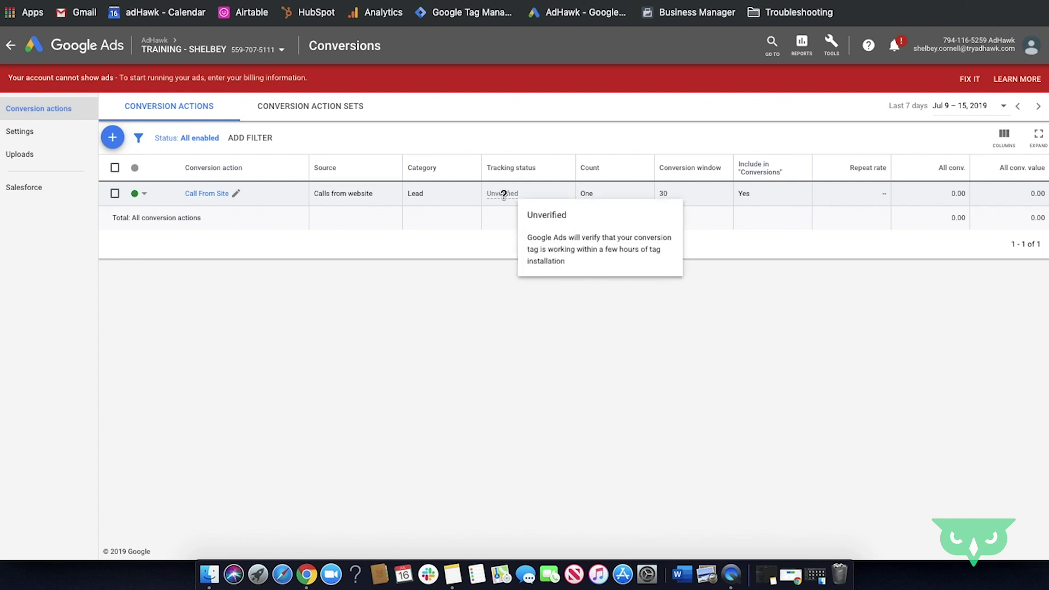